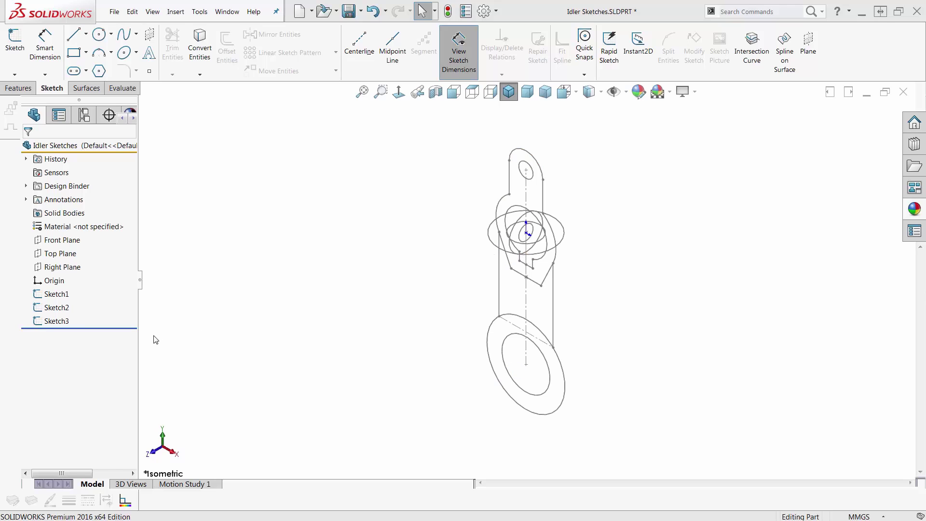
# Set Sketch1's sketch colour to red
pyautogui.click(50, 295)
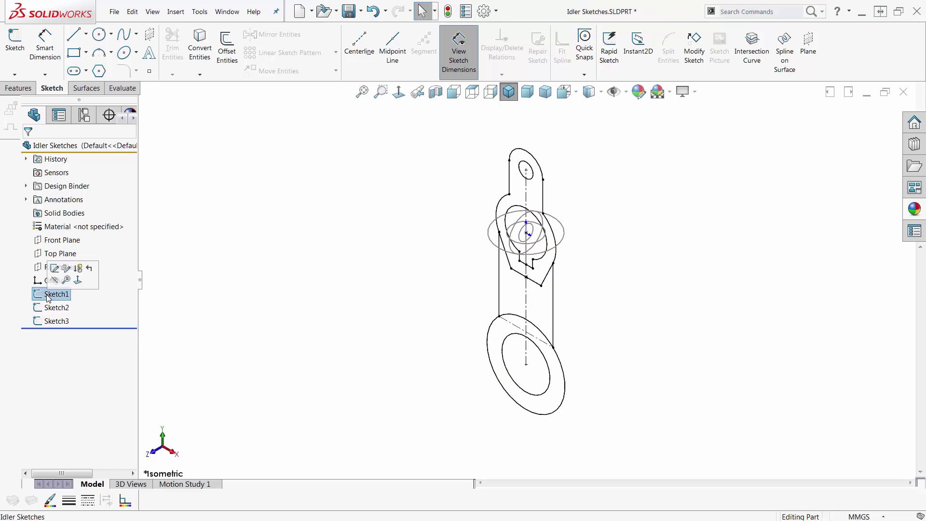
pyautogui.rightClick(48, 298)
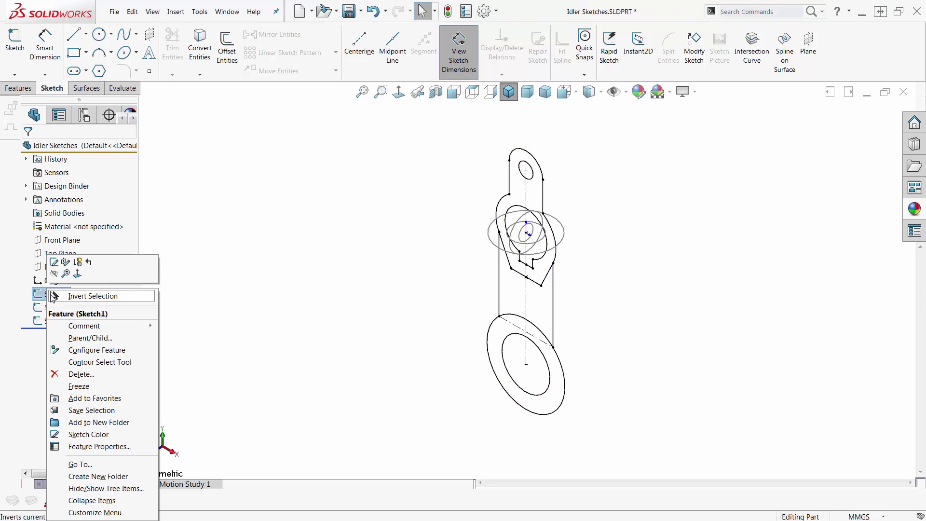
pyautogui.click(82, 434)
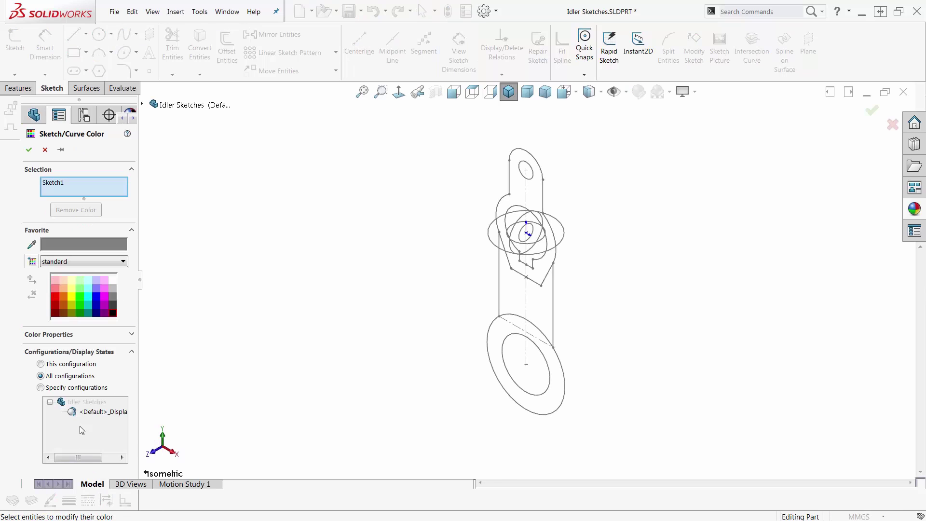
pyautogui.click(56, 294)
pyautogui.click(29, 149)
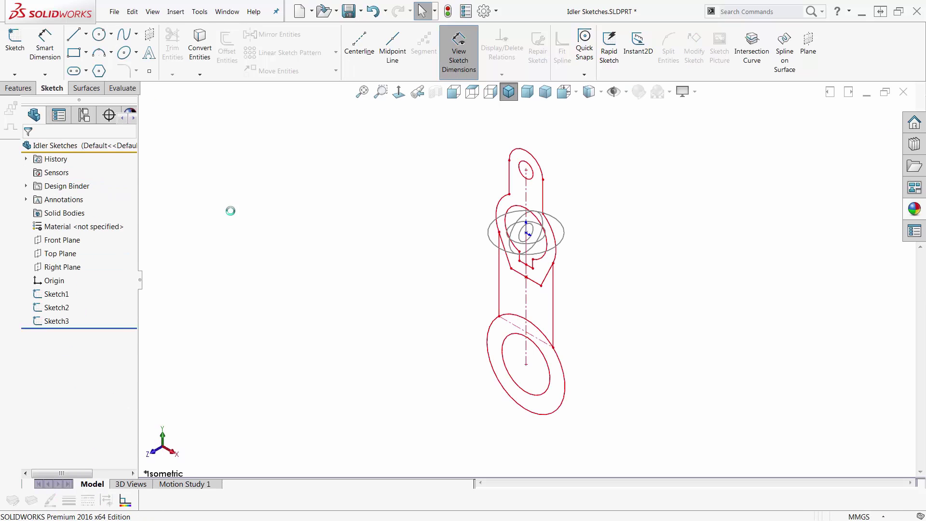
# Set Sketch2's sketch colour to dark blue instead of magenta
pyautogui.rightClick(53, 307)
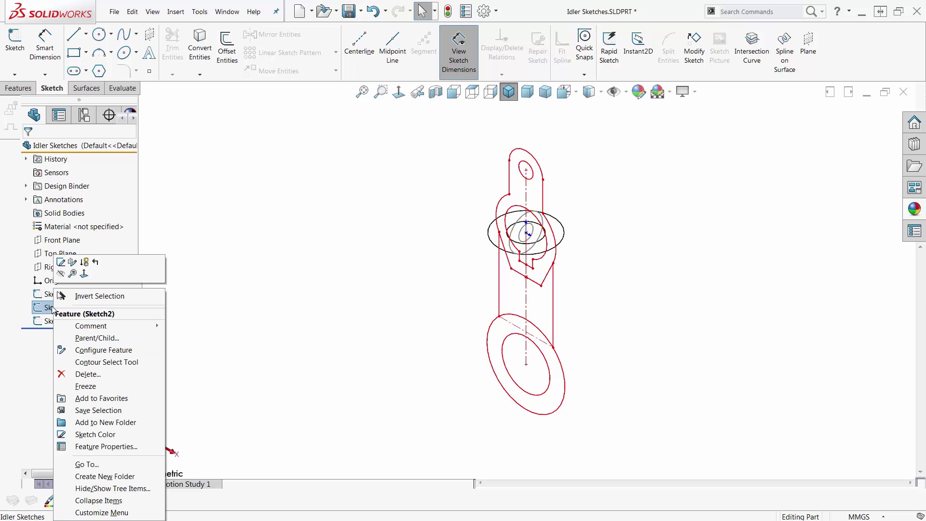
pyautogui.click(88, 435)
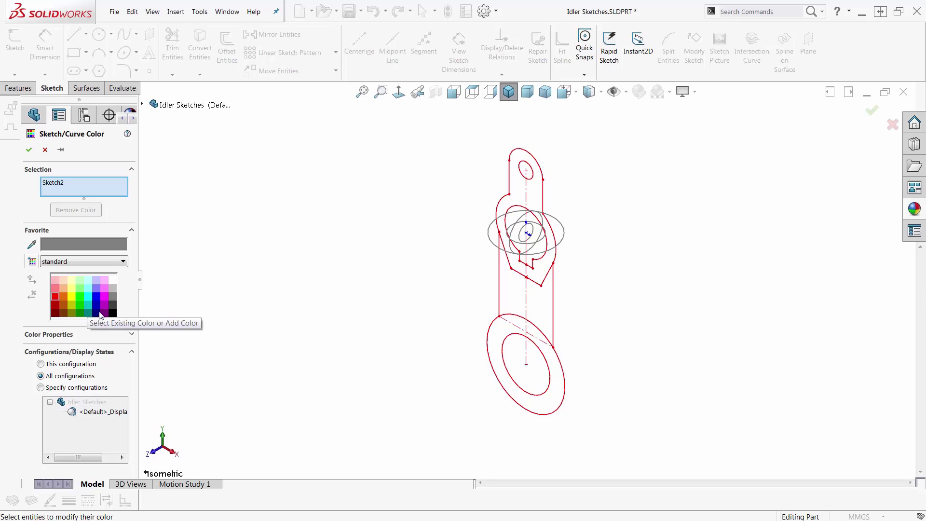
pyautogui.click(106, 299)
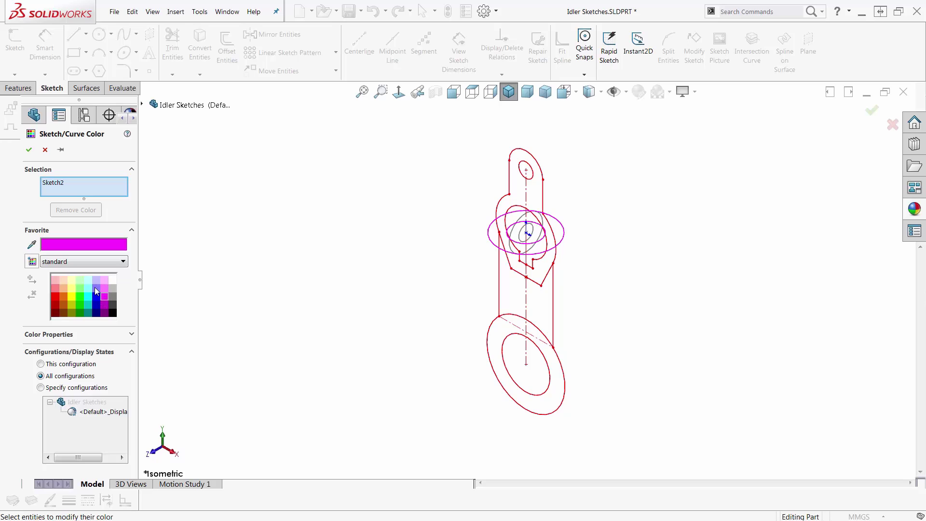
pyautogui.click(97, 303)
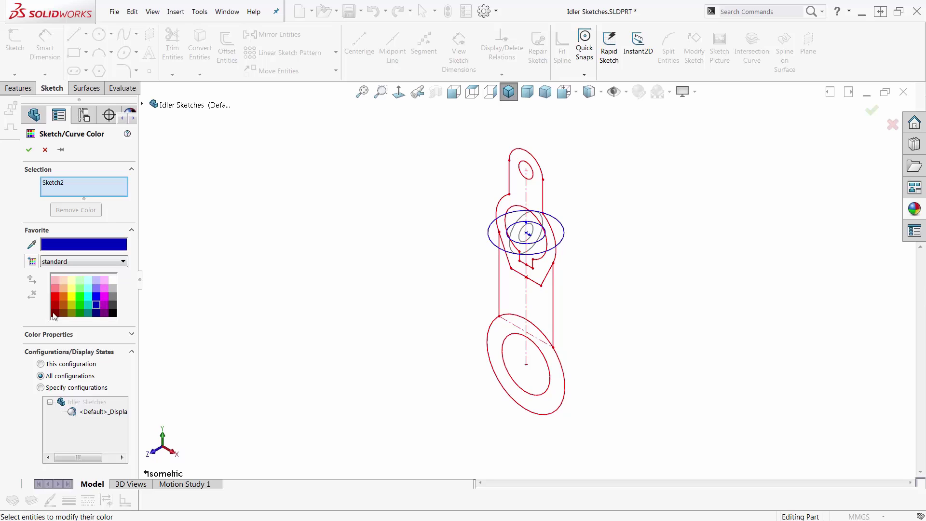
pyautogui.click(29, 150)
# Set Sketch3's sketch colour to teal after trying yellow and orange
pyautogui.click(48, 321)
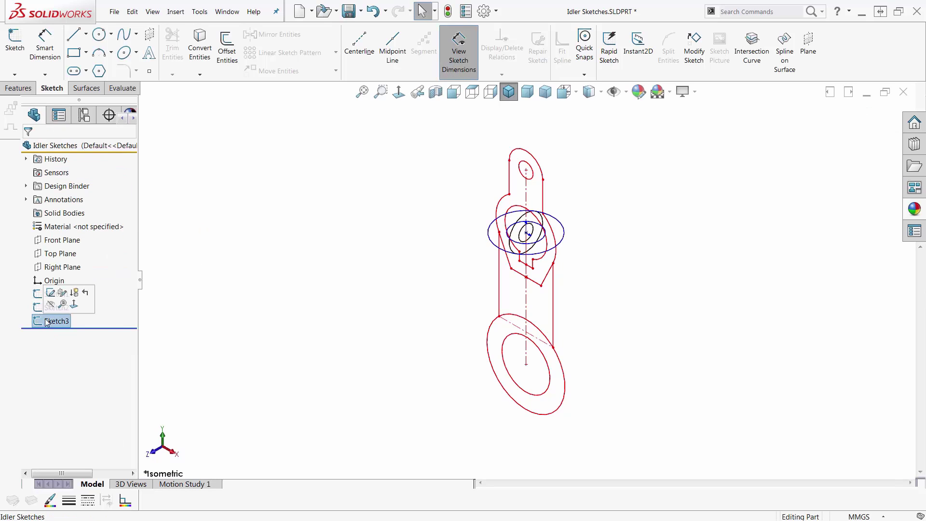
pyautogui.rightClick(48, 322)
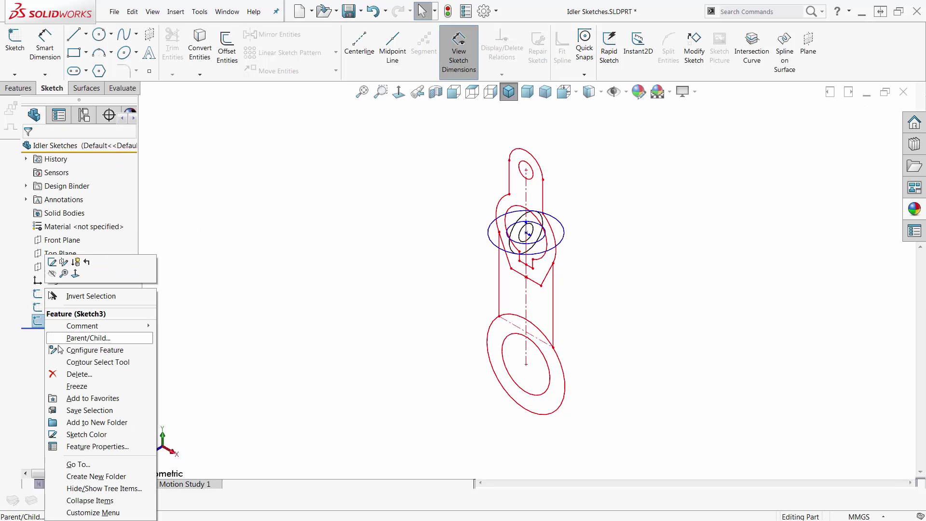
pyautogui.click(85, 434)
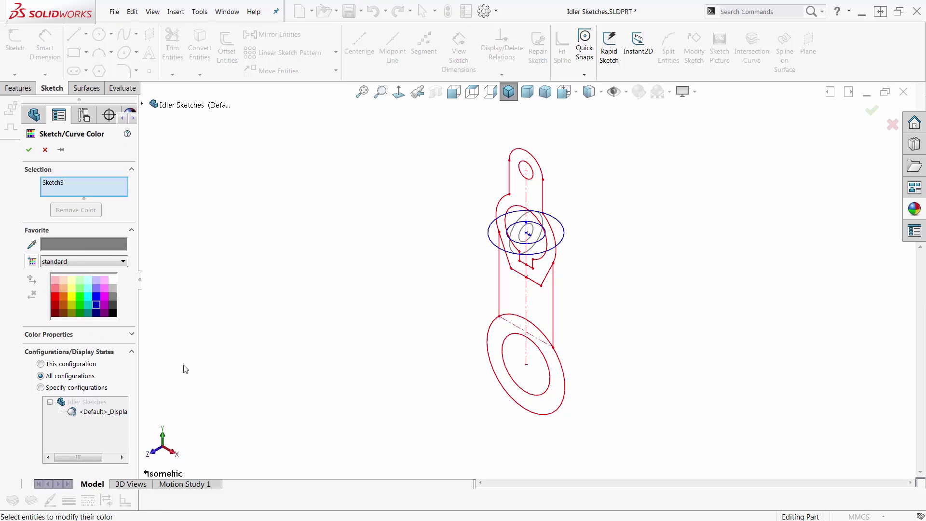
pyautogui.click(72, 297)
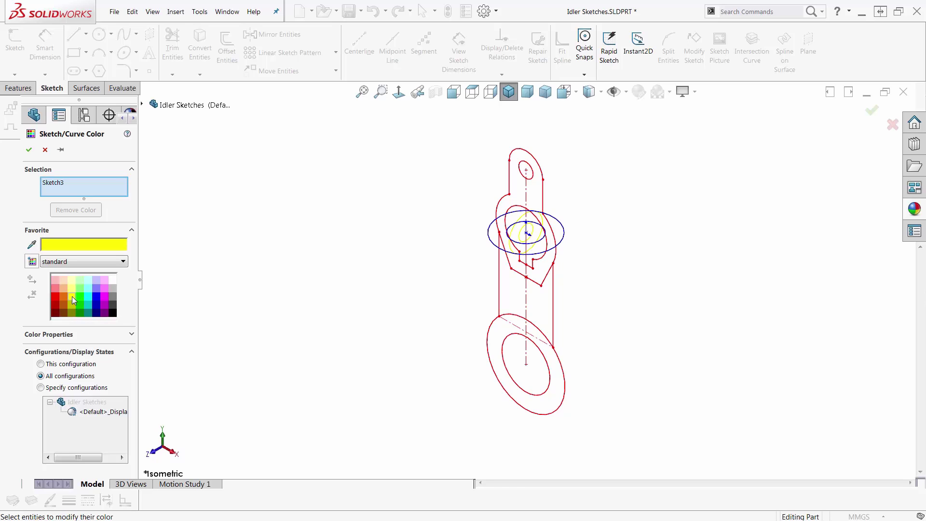
pyautogui.click(62, 295)
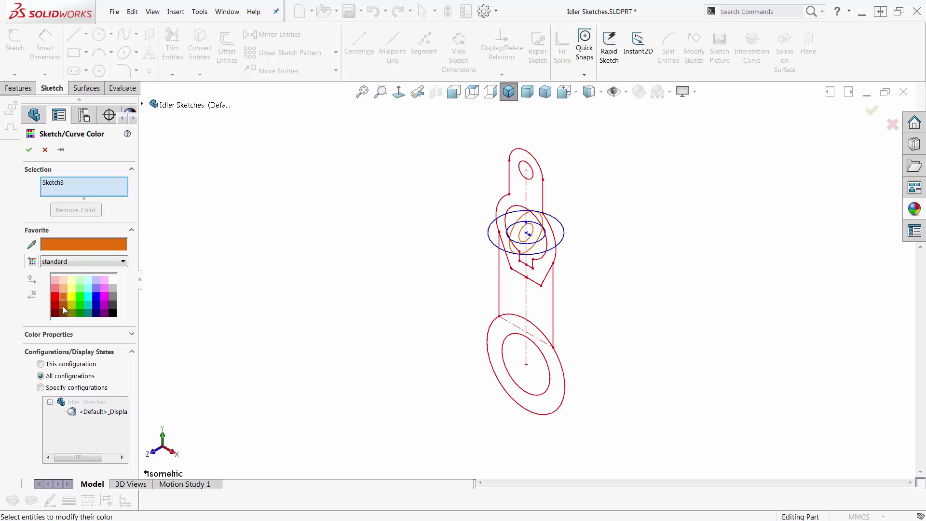
pyautogui.click(88, 305)
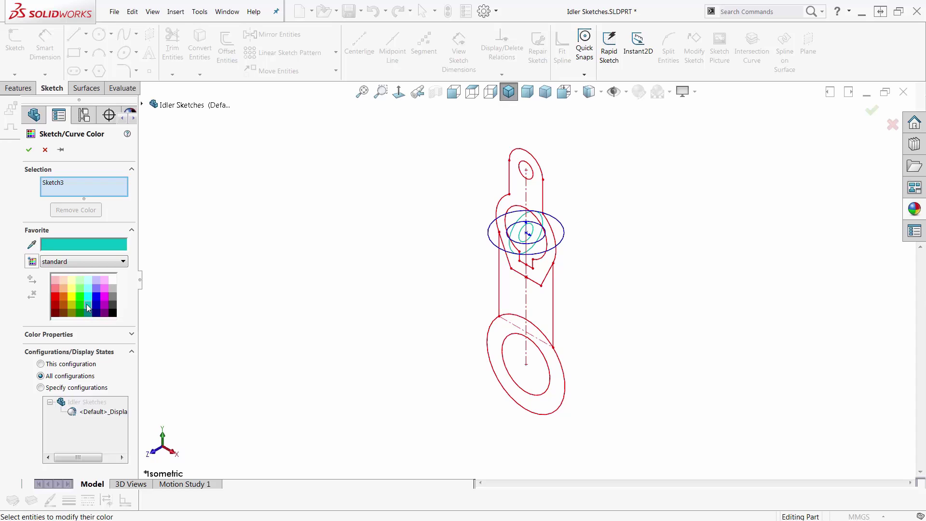
pyautogui.click(29, 151)
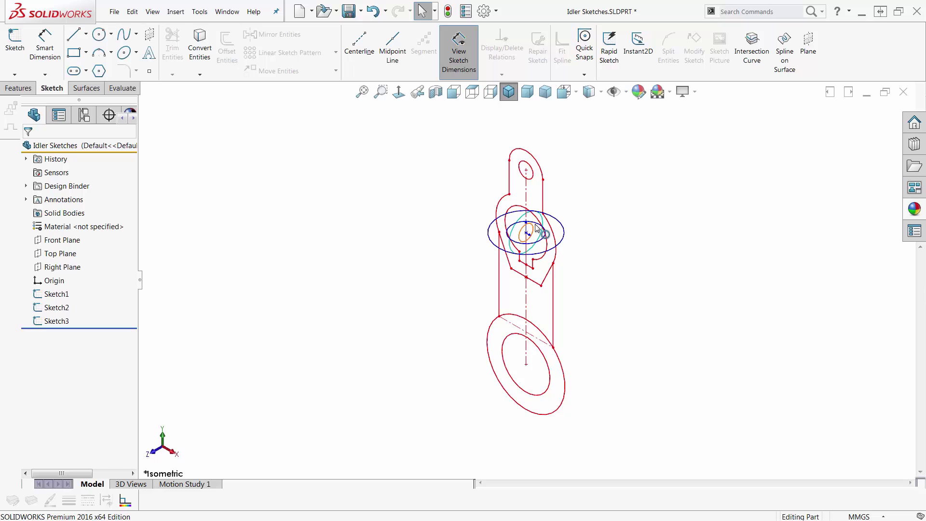
pyautogui.scroll(-5, 537, 229)
pyautogui.scroll(3, 413, 403)
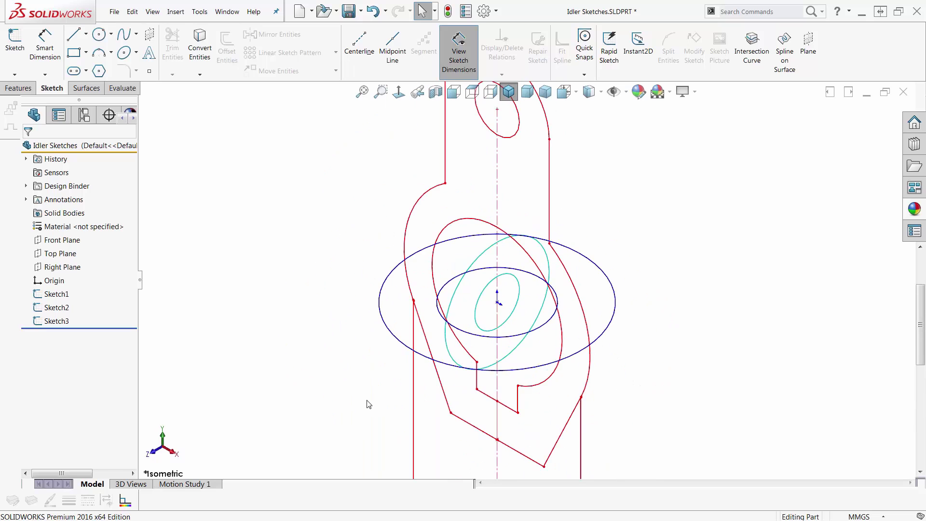
pyautogui.moveTo(374, 323)
pyautogui.mouseDown(button='middle')
pyautogui.moveTo(397, 291)
pyautogui.moveTo(457, 297)
pyautogui.moveTo(497, 317)
pyautogui.moveTo(428, 317)
pyautogui.moveTo(362, 221)
pyautogui.moveTo(334, 296)
pyautogui.moveTo(356, 285)
pyautogui.moveTo(352, 314)
pyautogui.mouseUp(button='middle')
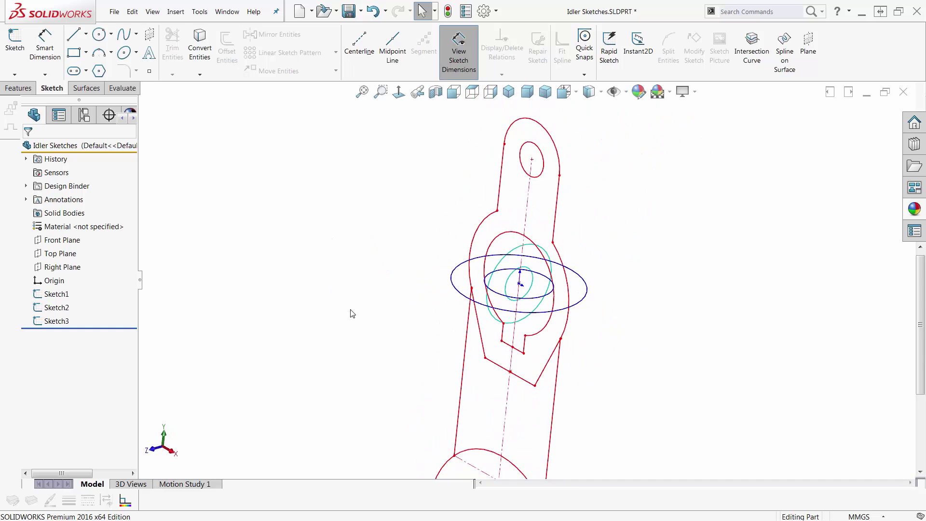
pyautogui.press('f')
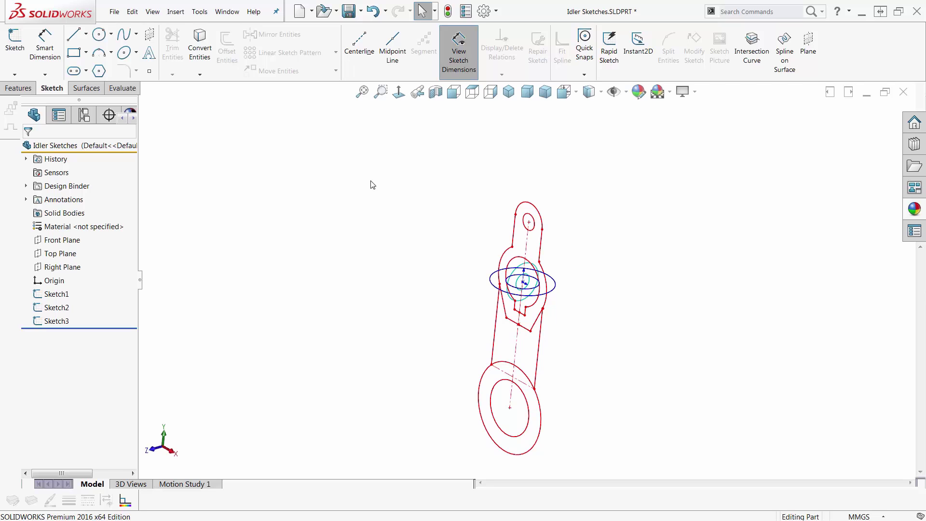
# Switch to the clicker part and delete Sketch Picture1 from the side view sketch
pyautogui.hotkey('ctrl', 'Tab')
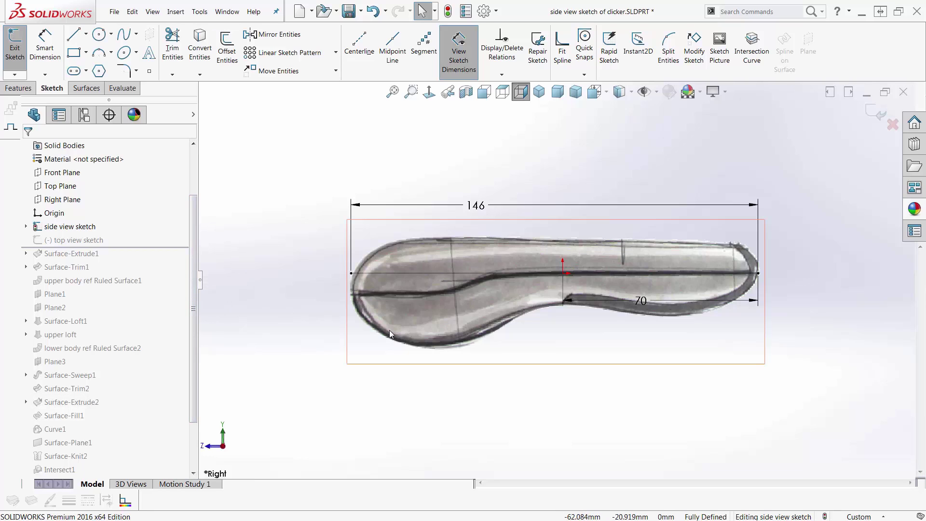
pyautogui.click(25, 226)
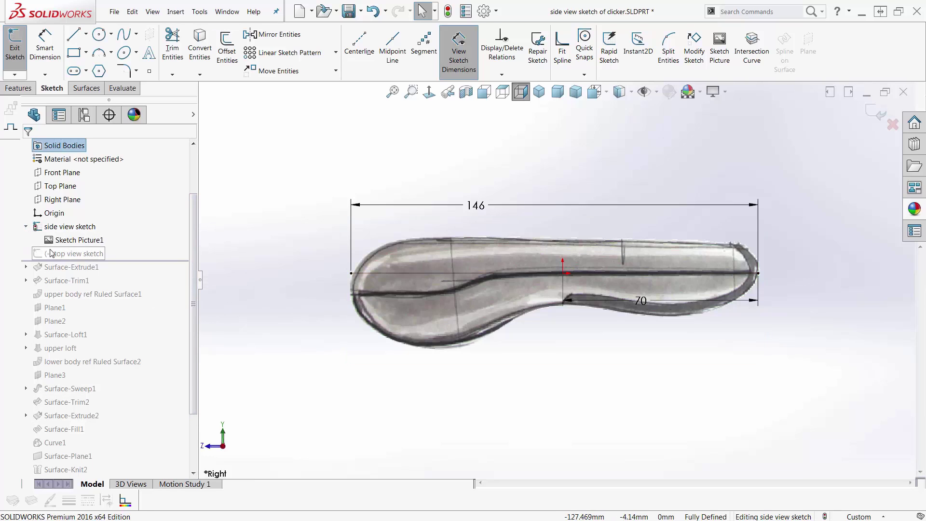
pyautogui.click(54, 241)
pyautogui.rightClick(54, 241)
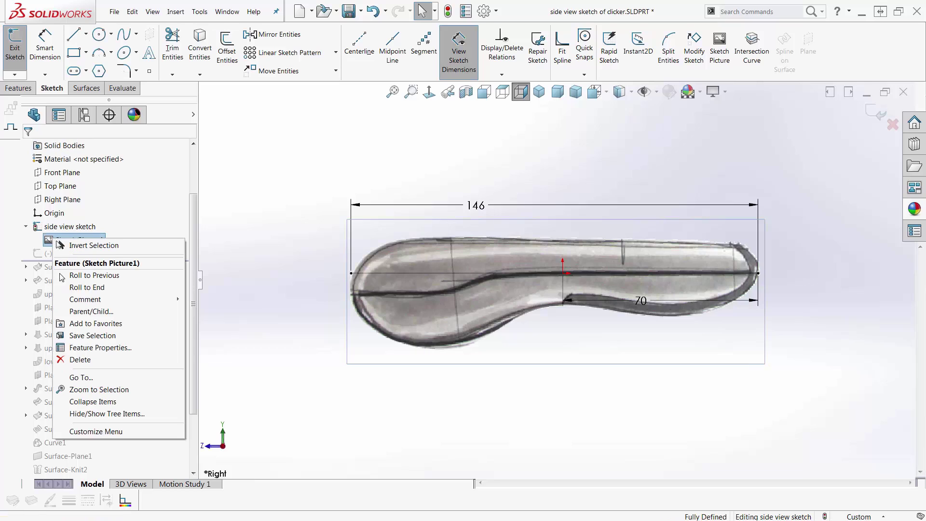
pyautogui.click(77, 360)
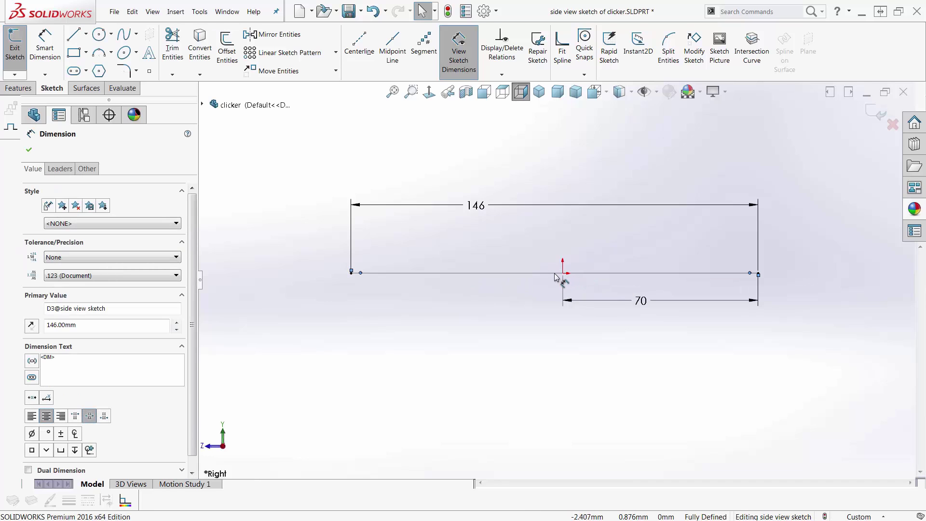
pyautogui.press('Escape')
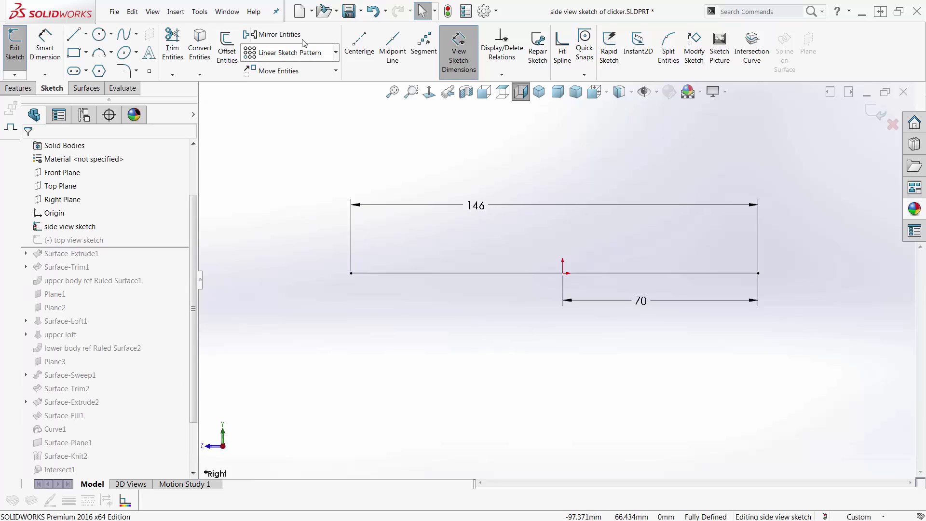
# Undo the deletion to restore the clicker picture, then exit the side view sketch
pyautogui.click(375, 11)
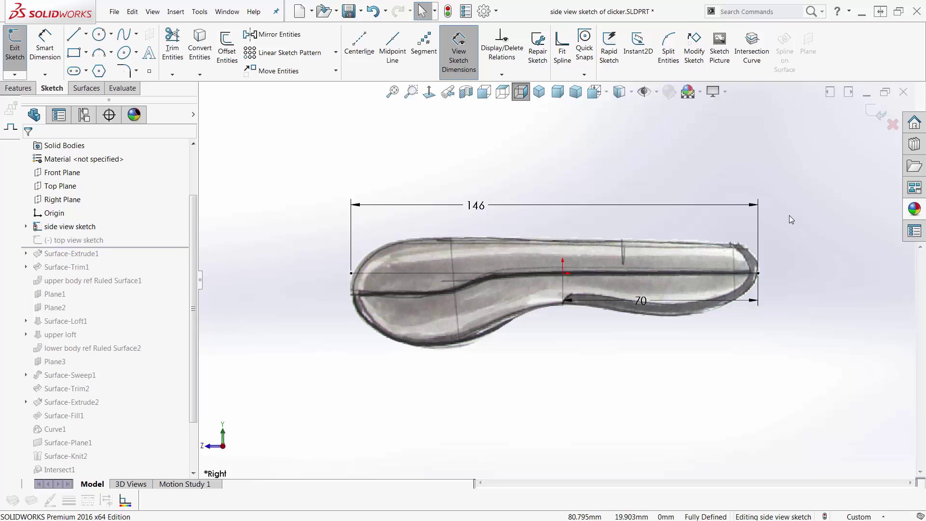
pyautogui.rightClick(46, 231)
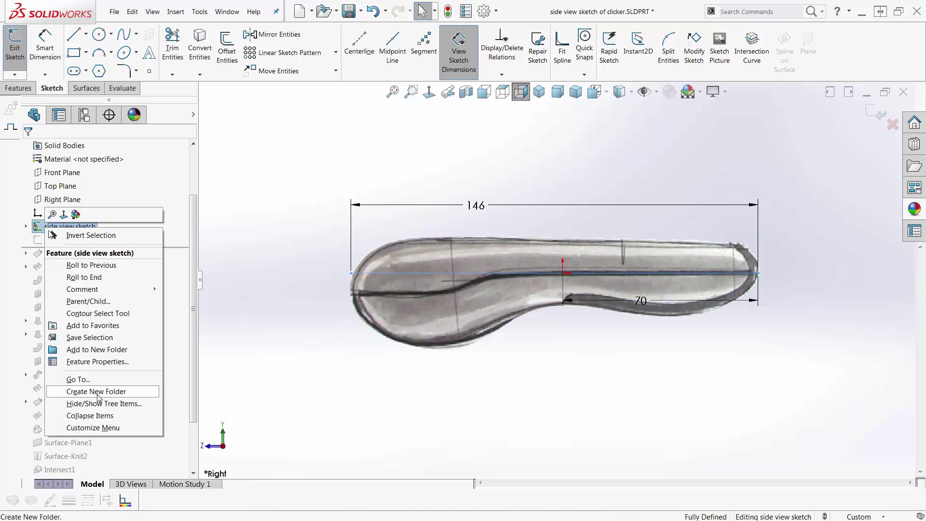
pyautogui.click(270, 212)
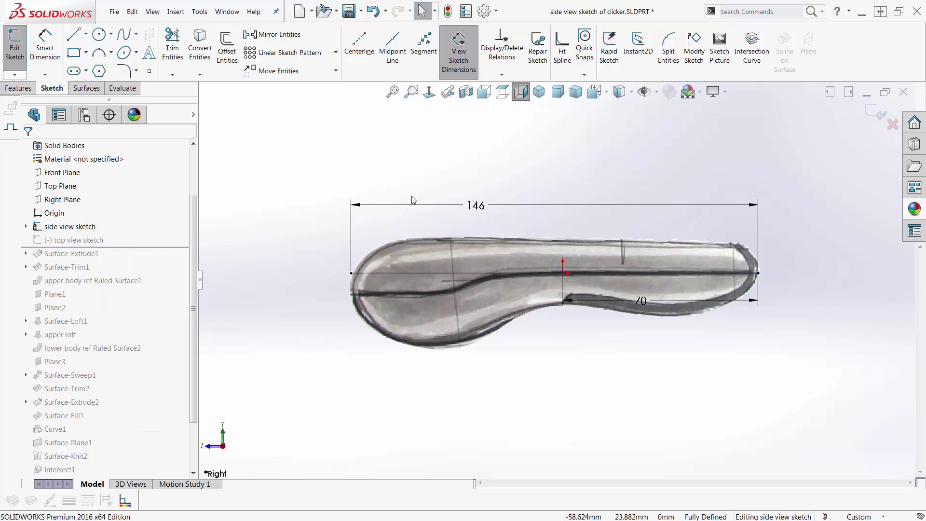
pyautogui.click(875, 112)
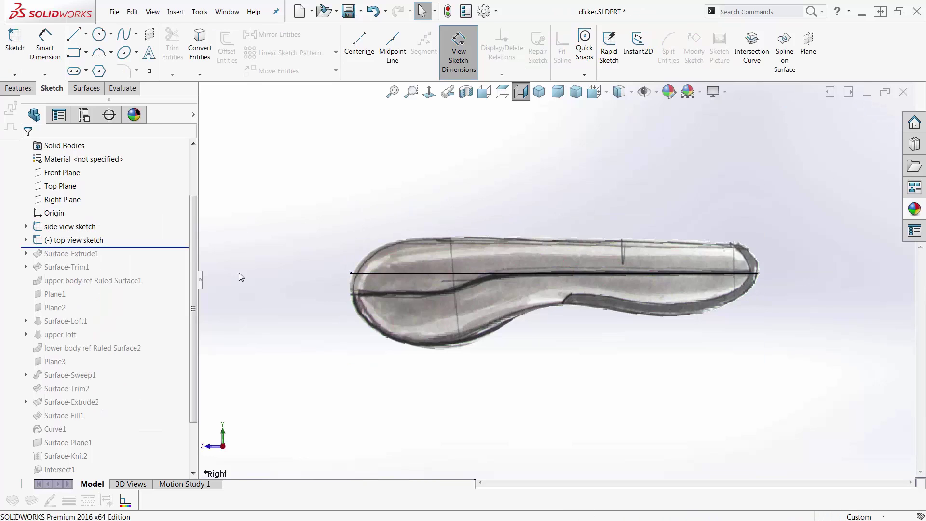
pyautogui.rightClick(62, 228)
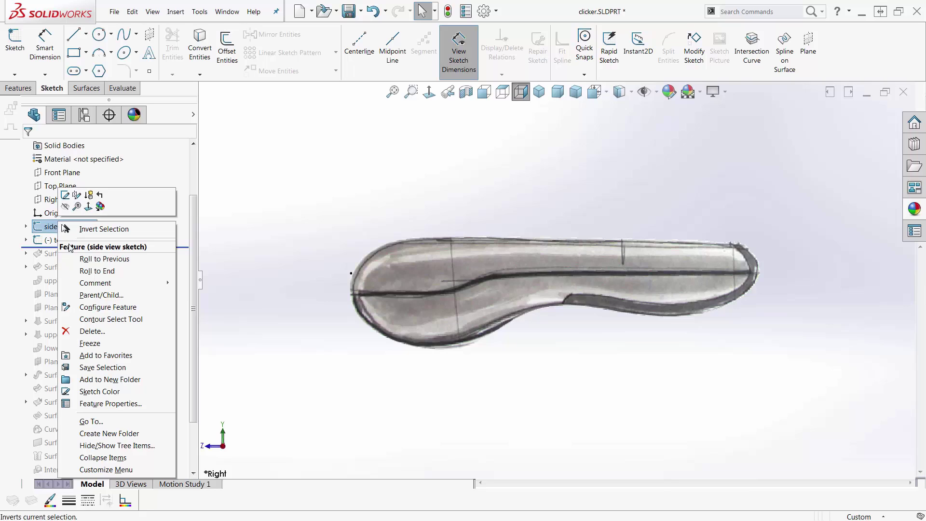
# Give the side view sketch a red sketch colour
pyautogui.click(102, 392)
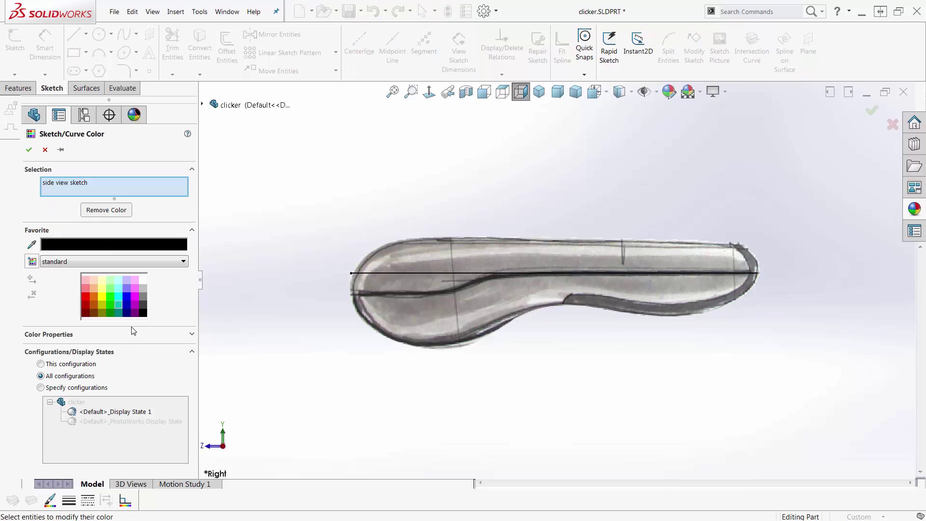
pyautogui.click(86, 295)
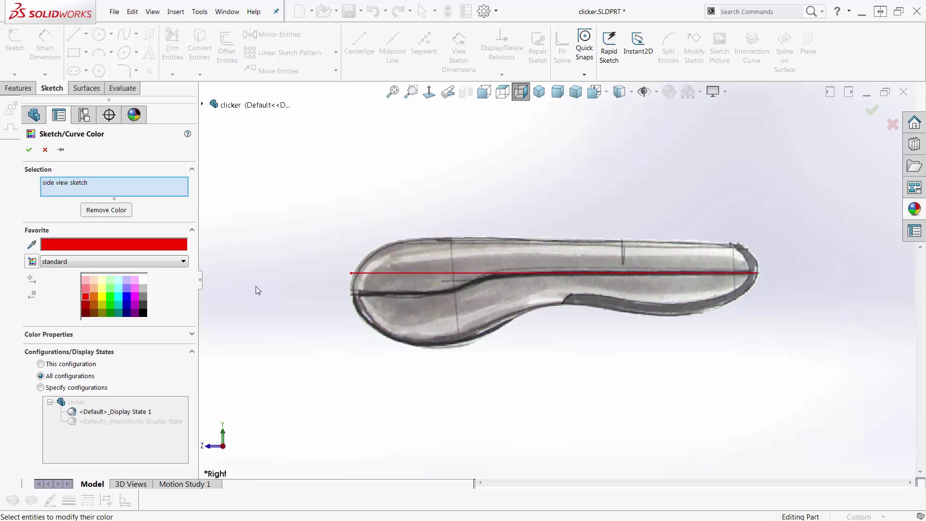
pyautogui.click(29, 149)
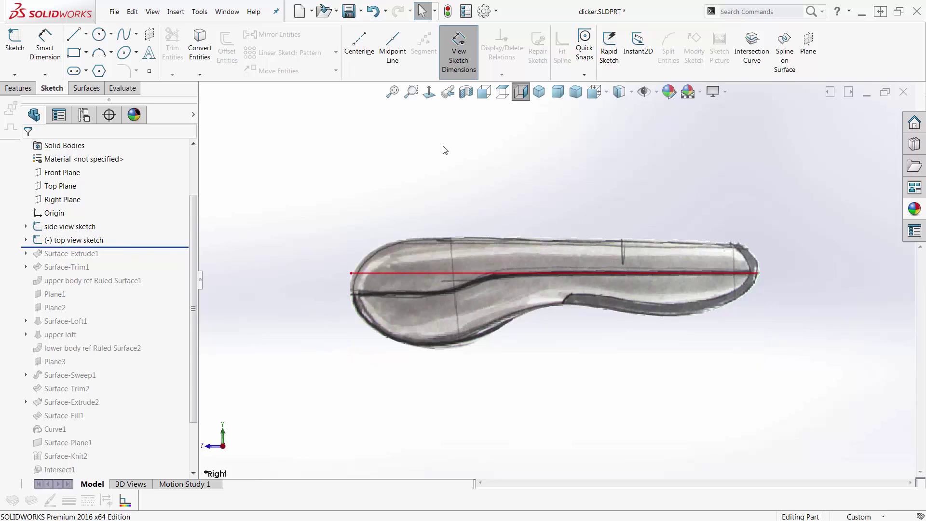
# Switch to Top view and select the red centerline over the clicker picture
pyautogui.click(503, 91)
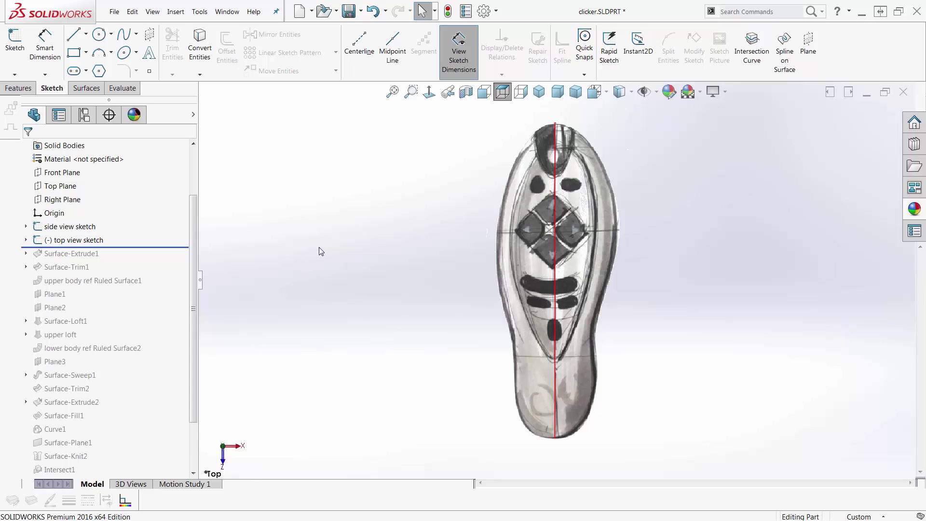
pyautogui.click(556, 380)
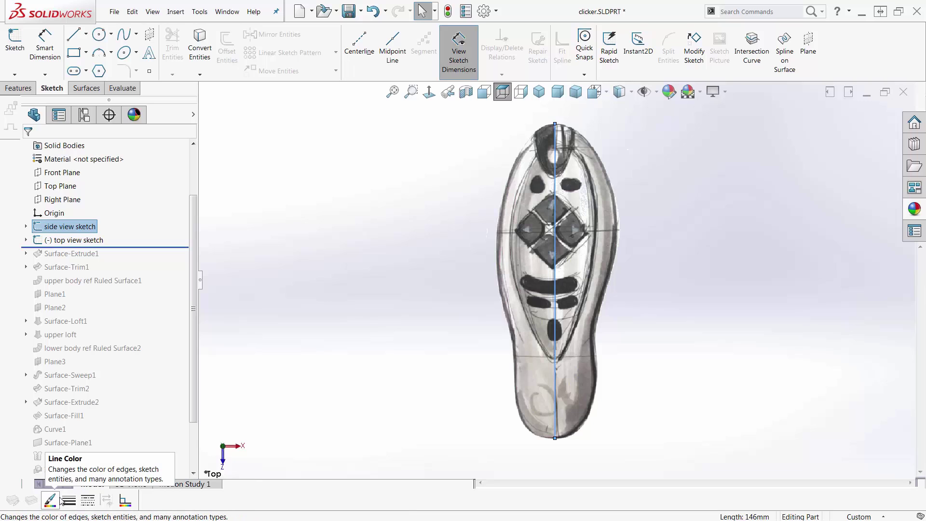
# Look over the available toolbars list and select the centerline
pyautogui.rightClick(380, 61)
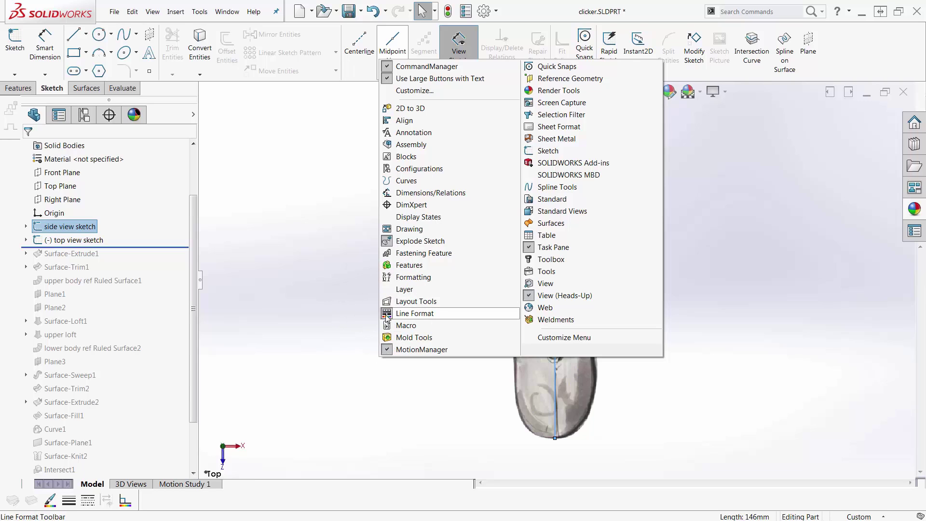
pyautogui.click(321, 414)
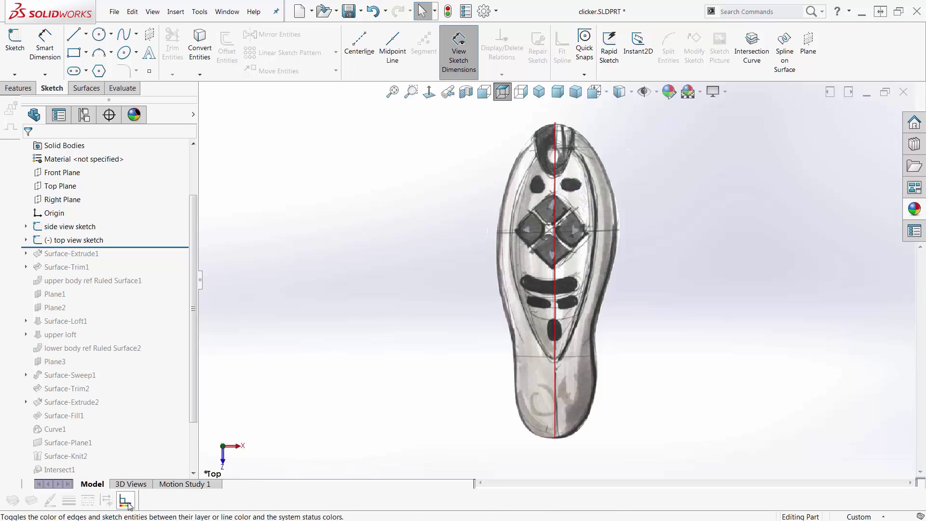
pyautogui.click(555, 372)
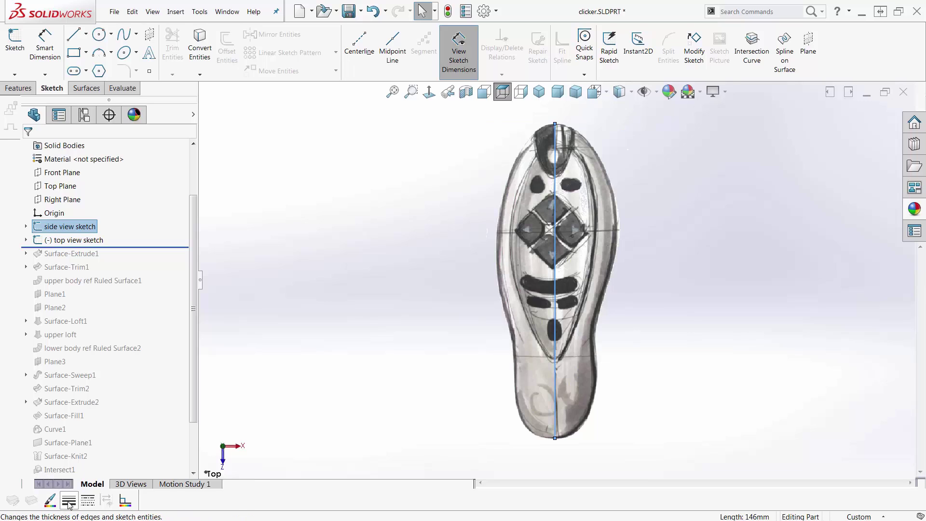
pyautogui.click(69, 504)
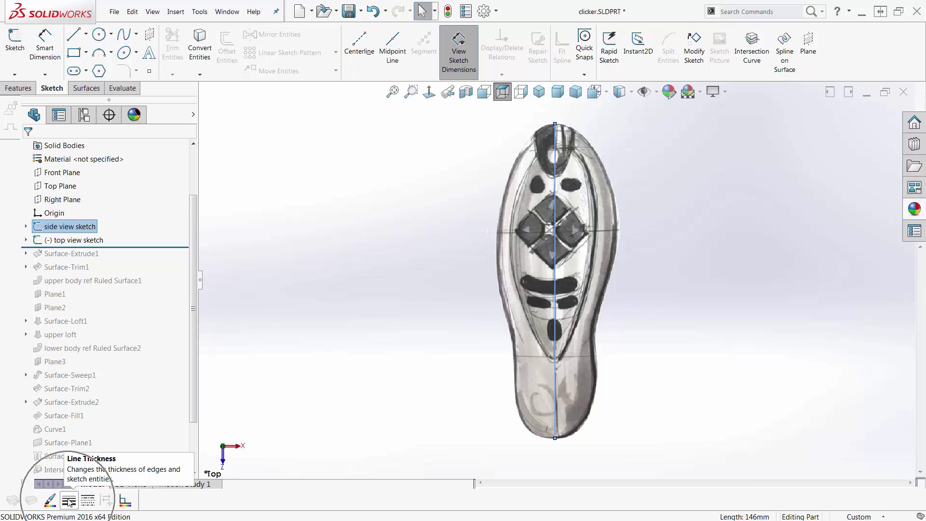
# Uncheck Lock CommandManager and toolbars in Options > Customize and confirm
pyautogui.click(717, 162)
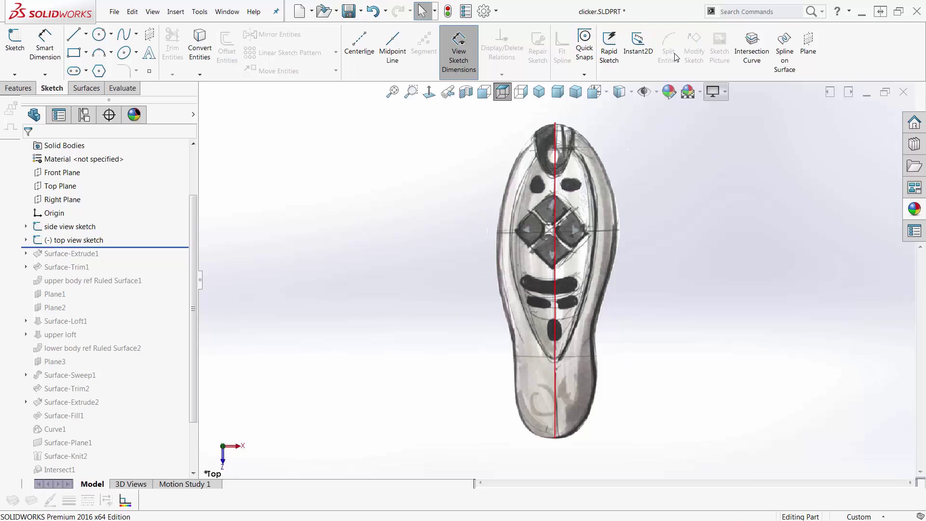
pyautogui.click(497, 14)
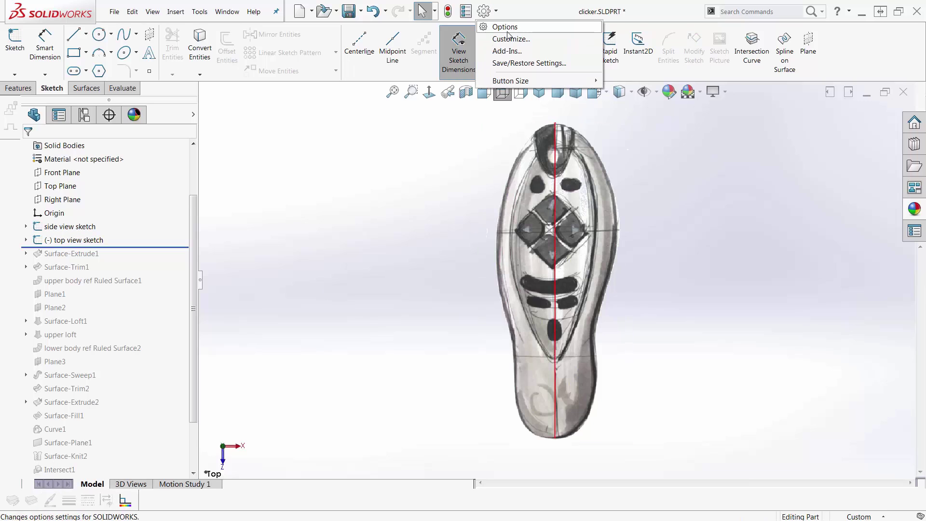
pyautogui.click(506, 27)
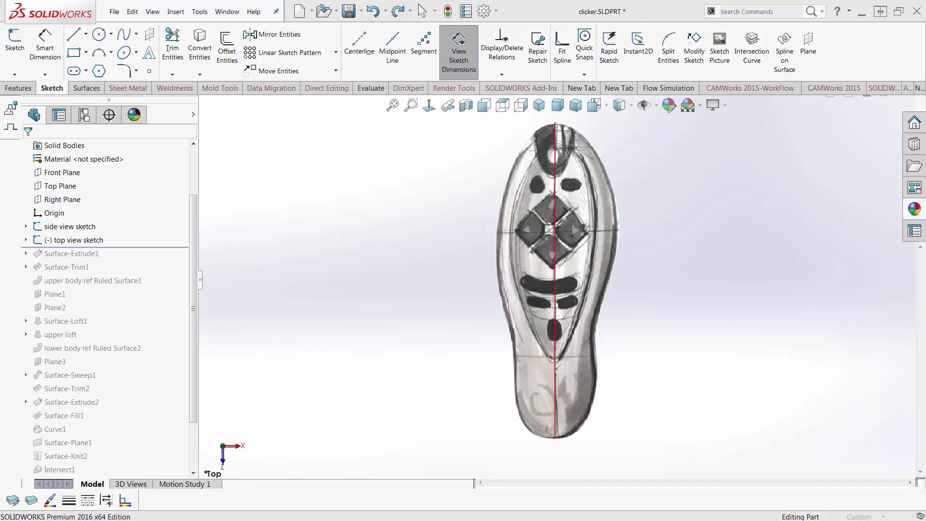
pyautogui.moveTo(419, 28); pyautogui.dragTo(303, 17)
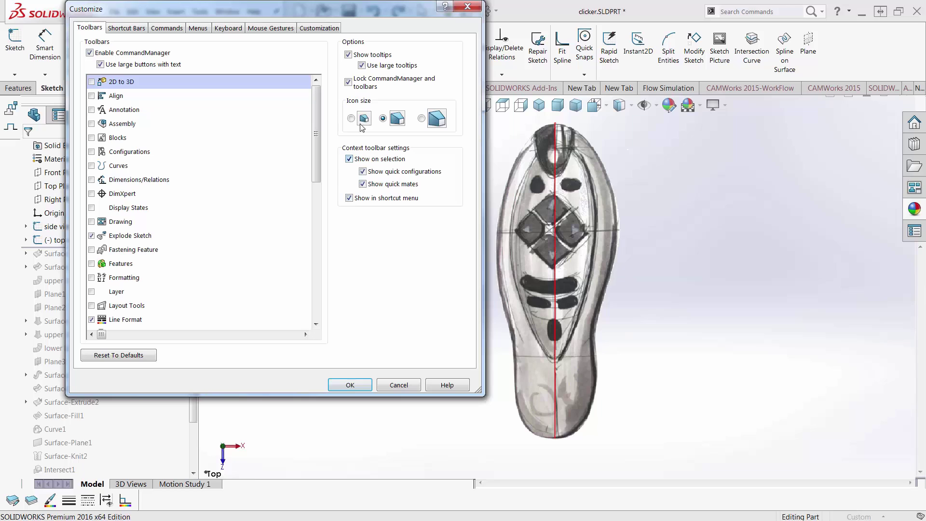
pyautogui.click(349, 82)
pyautogui.click(360, 384)
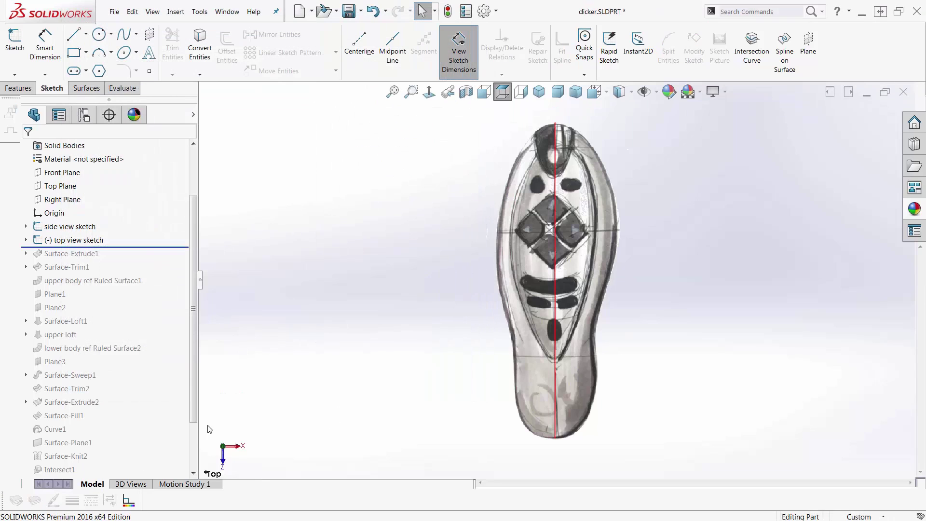
# Select the centerline and pull the Line Format toolbar off the bottom dock to float
pyautogui.click(553, 370)
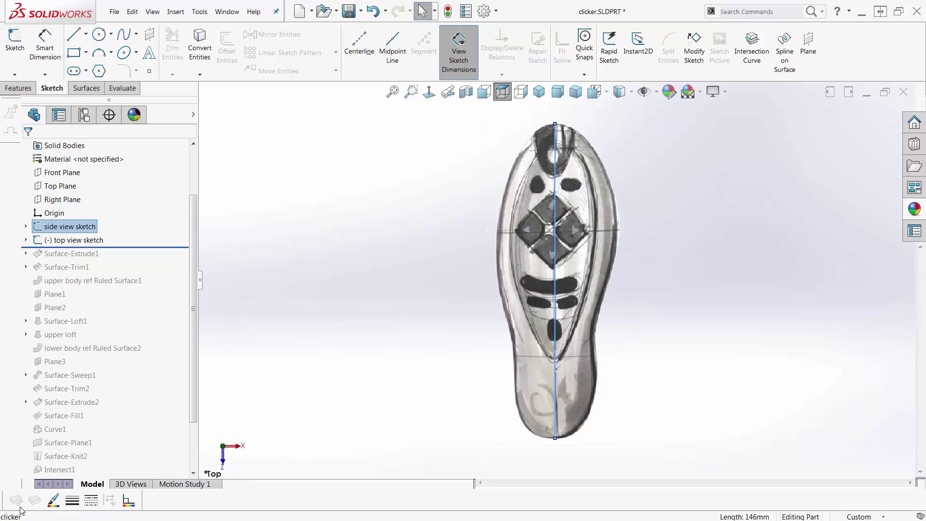
pyautogui.moveTo(6, 507); pyautogui.dragTo(432, 188)
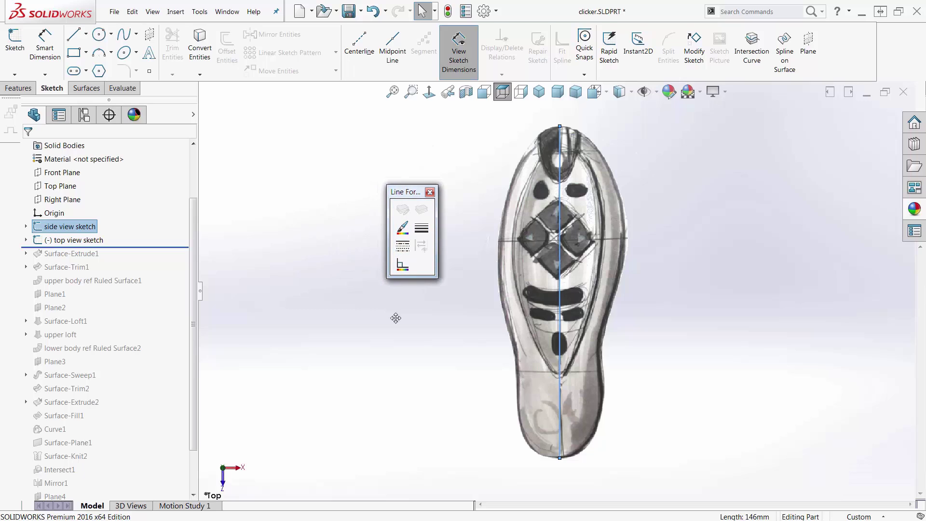
# Restore the red colour display and set the centerline's line thickness to 1mm
pyautogui.click(407, 267)
pyautogui.click(398, 341)
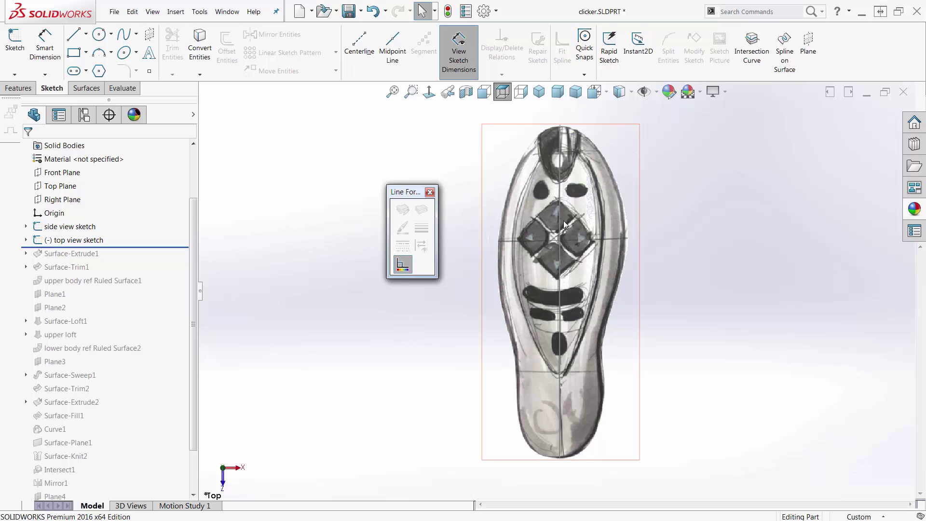
pyautogui.click(403, 266)
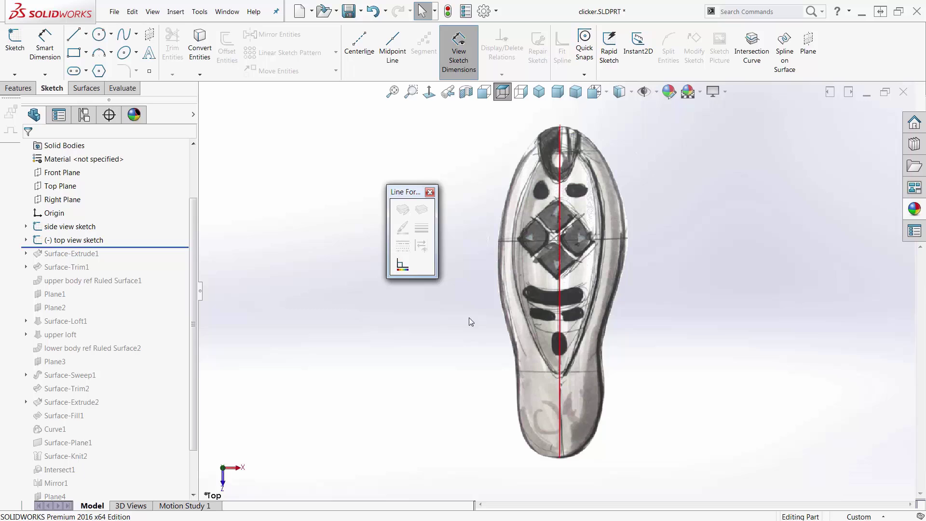
pyautogui.click(559, 288)
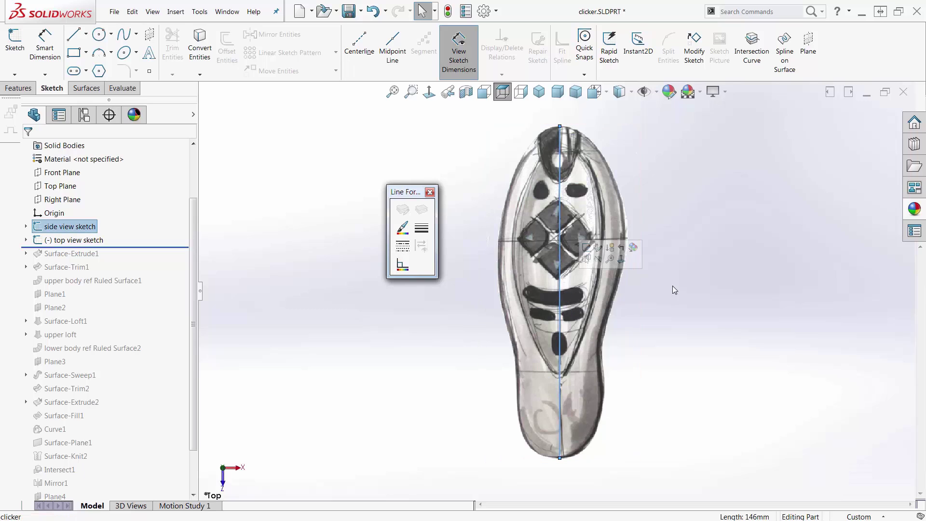
pyautogui.click(422, 228)
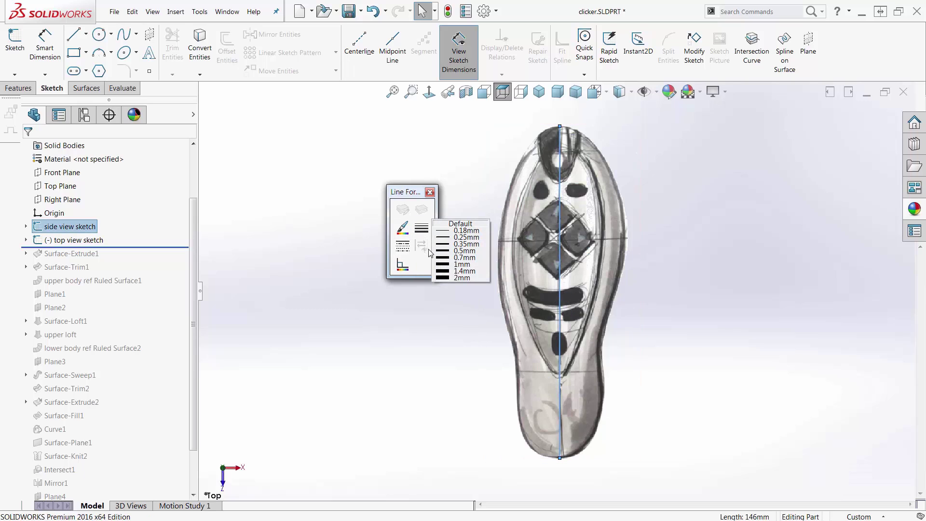
pyautogui.click(444, 265)
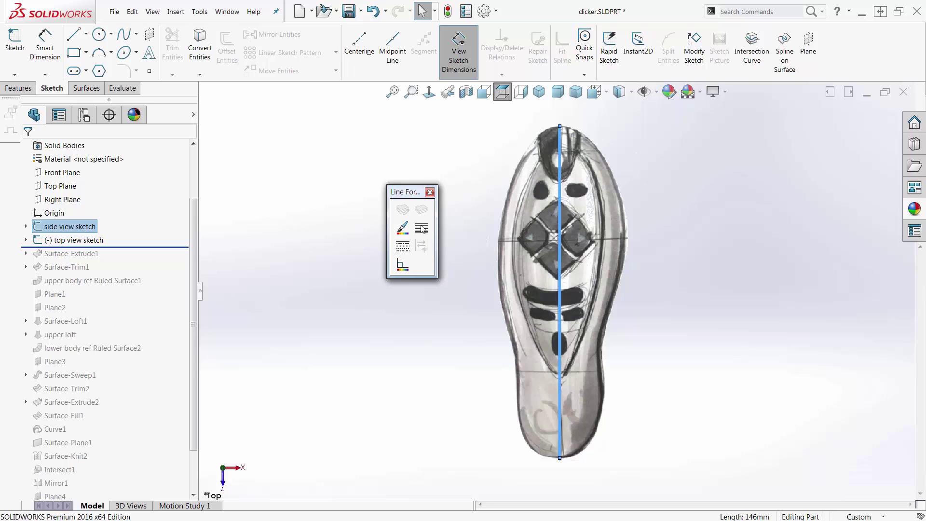
pyautogui.click(463, 197)
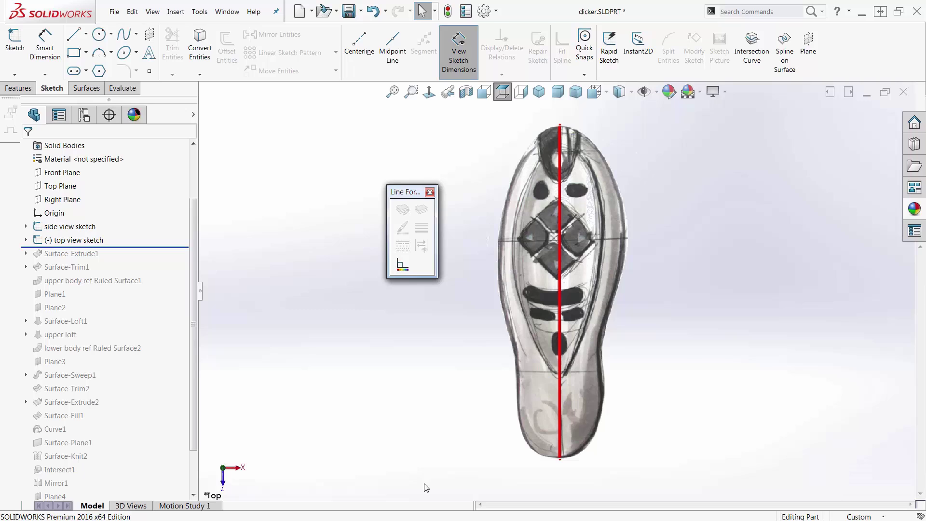
# Inspect the thick centerline in Right view, then close the floating Line Format toolbar
pyautogui.moveTo(405, 192); pyautogui.dragTo(253, 157)
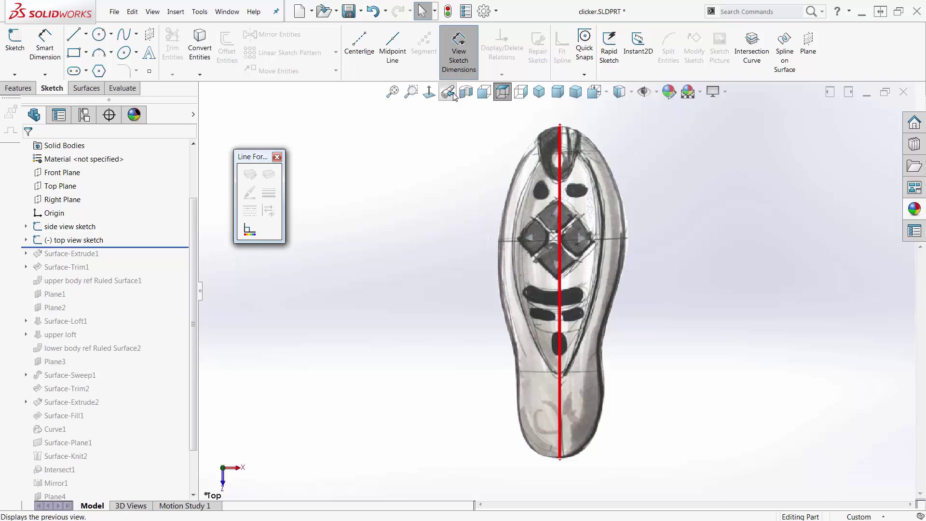
pyautogui.click(528, 98)
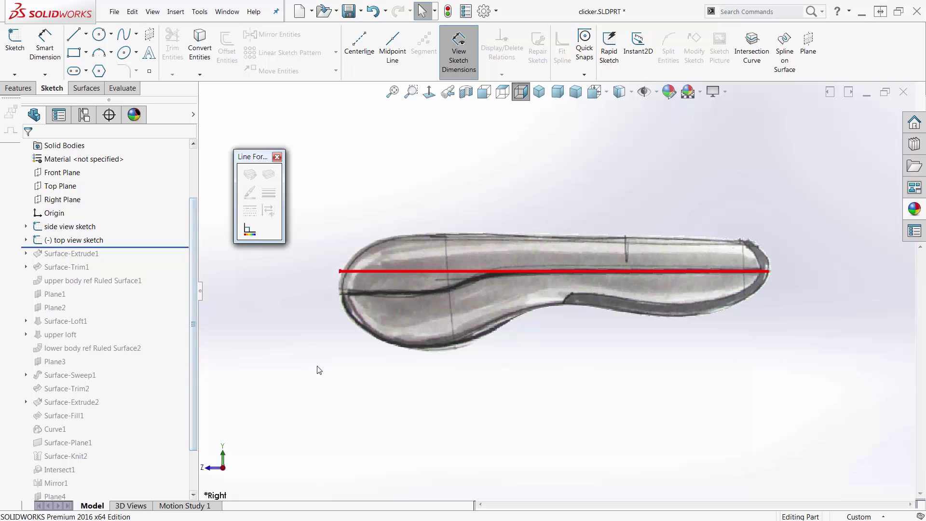
pyautogui.click(277, 157)
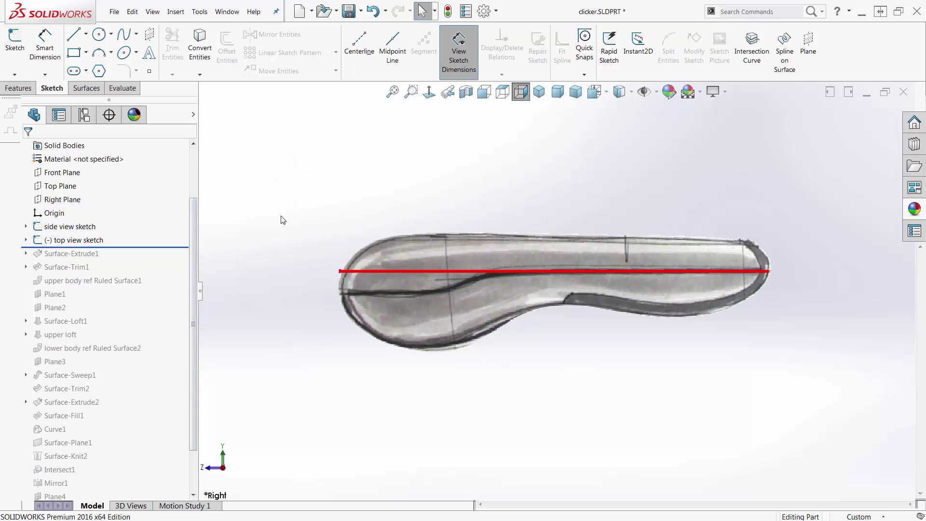
# Switch to Isometric view showing the thick red centerline along the clicker
pyautogui.click(539, 92)
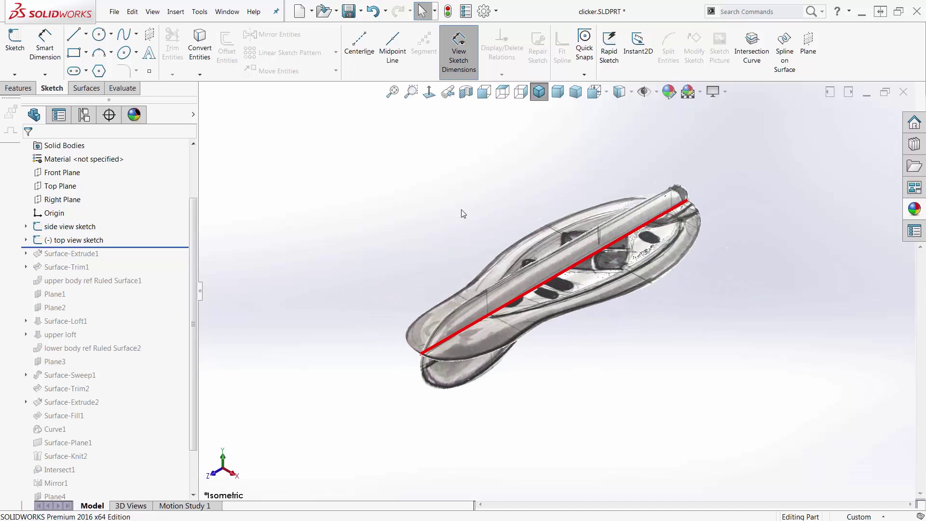